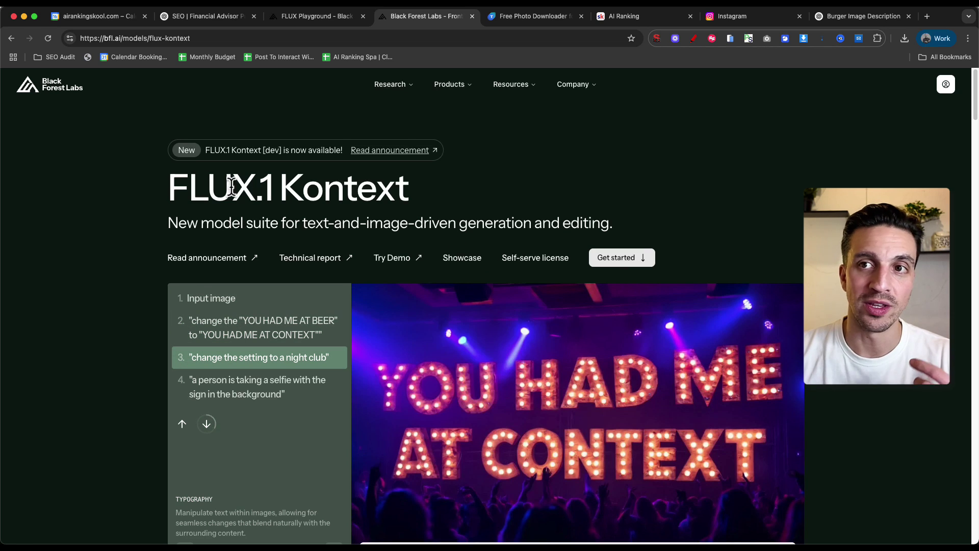
Step: Switch to the FLUX Playground tab and browse the Examples gallery, returning to the top
{"action": "left_click", "coordinate": [306, 21]}
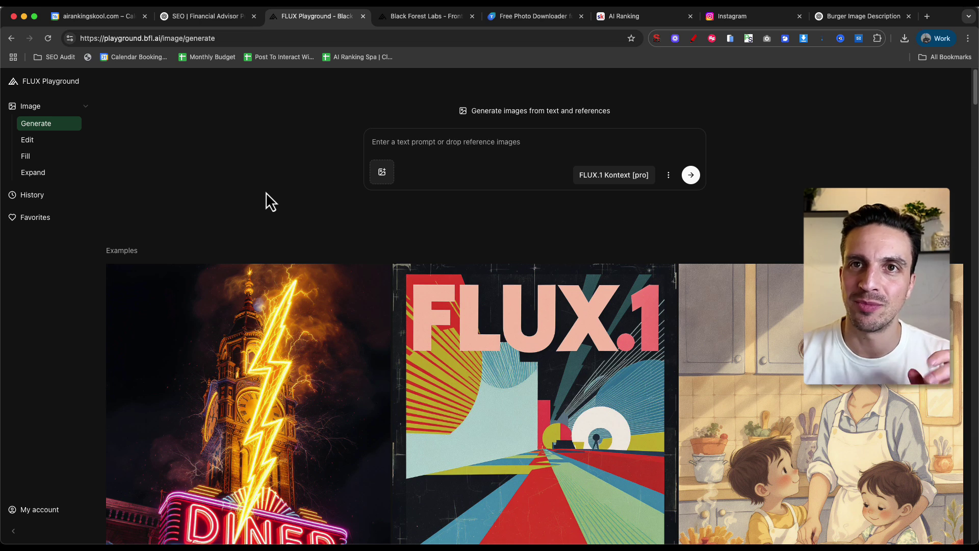
{"action": "scroll", "coordinate": [546, 280], "scroll_direction": "down", "scroll_amount": 10}
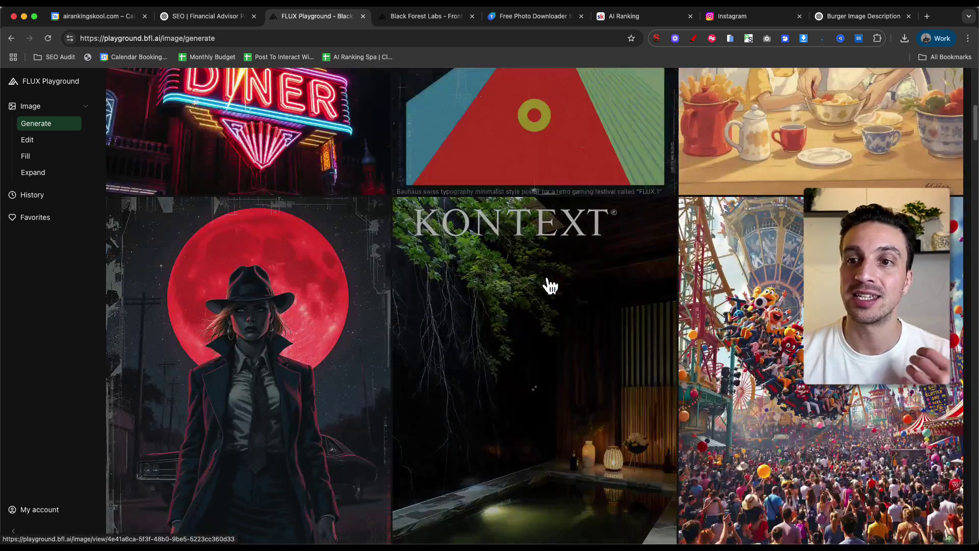
{"action": "scroll", "coordinate": [540, 286], "scroll_direction": "down", "scroll_amount": 3}
{"action": "scroll", "coordinate": [541, 286], "scroll_direction": "up", "scroll_amount": 15}
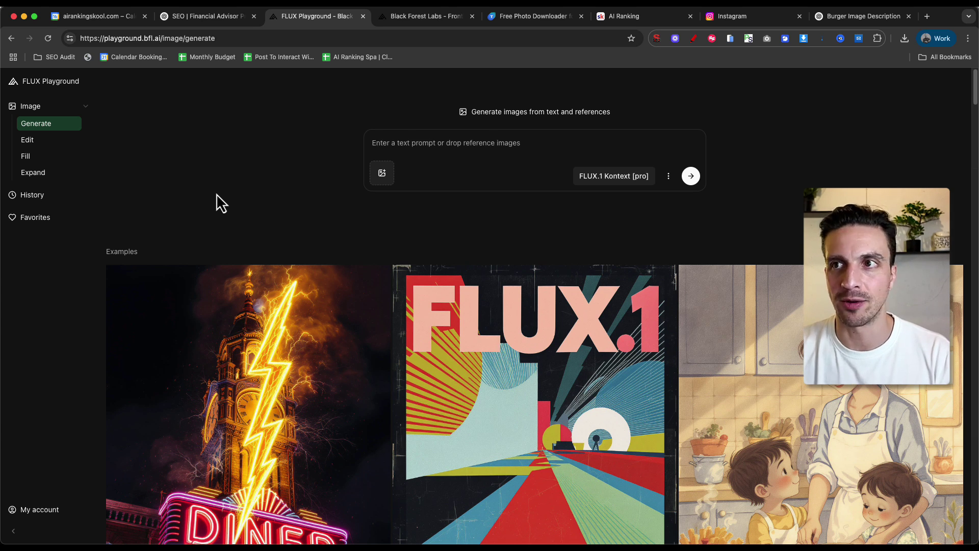
Step: Paste the gourmet cheeseburger photo prompt into the empty prompt box
{"action": "left_click", "coordinate": [463, 143]}
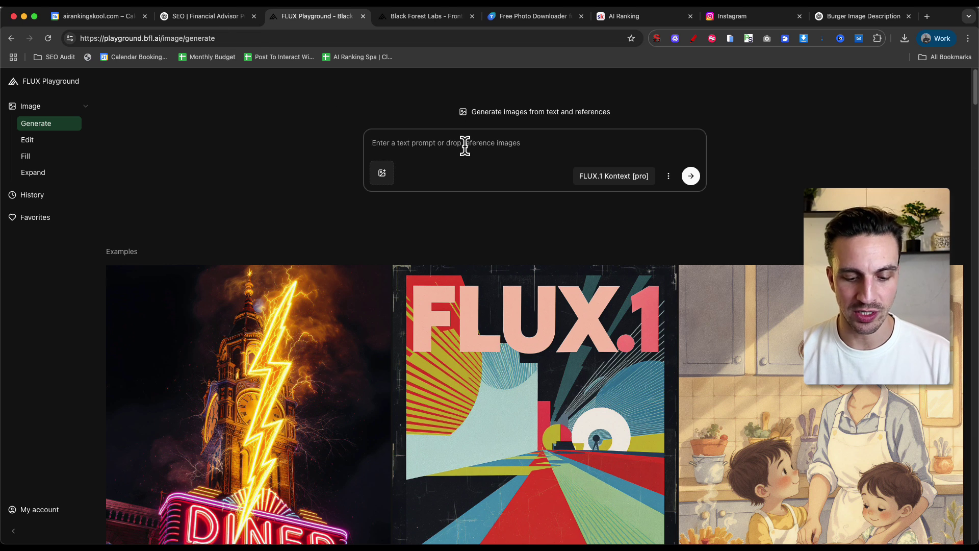
{"action": "type", "text": "A close-up photo of a gourmet cheeseburger served with golden crispy fries on a white tray. The cheeseburger is made with a sesame seed bun, melted cheddar cheese, fresh green leafy spinach, crispy bacon, grilled beef patty, red radicchio lettuce, dill pickles, and a creamy sauce. The burger is presented slightly tilted forward to showcase the vibrant ingredients and textures. To the right of the burger, thick-cut fries are stacked casually. In the blurred background, there's an amber-colored beer in a glass with a white brewery logo. The burger is partially wrapped in branded burger paper with smiling face icons."}
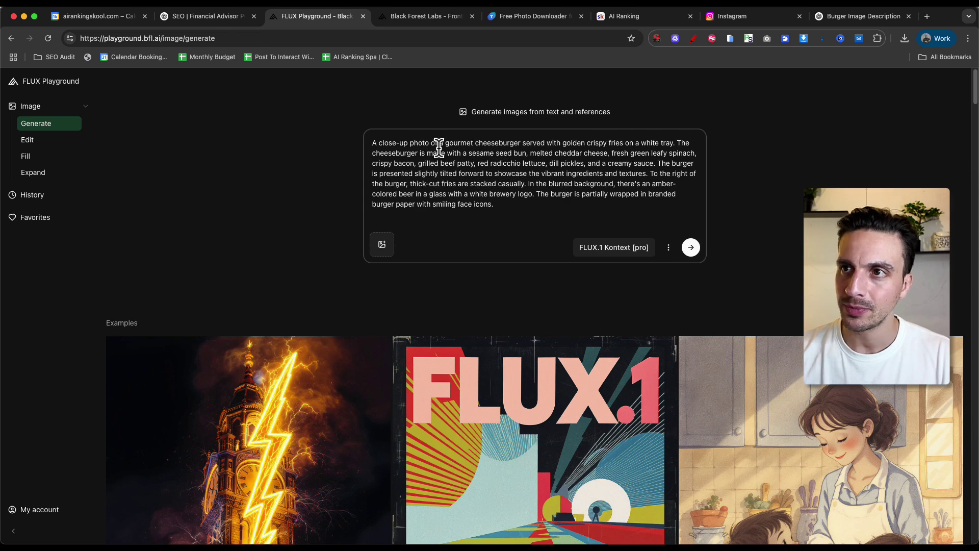
{"action": "left_click_drag", "start_coordinate": [371, 142], "coordinate": [502, 220]}
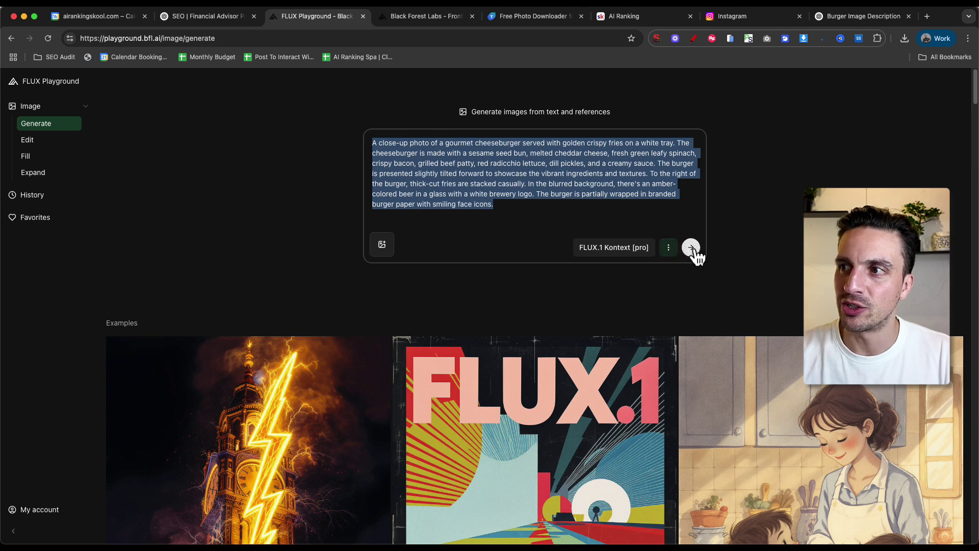
Step: Switch the model to FLUX1.1 [pro] Ultra, set aspect ratio 9:16, and generate
{"action": "left_click", "coordinate": [637, 249]}
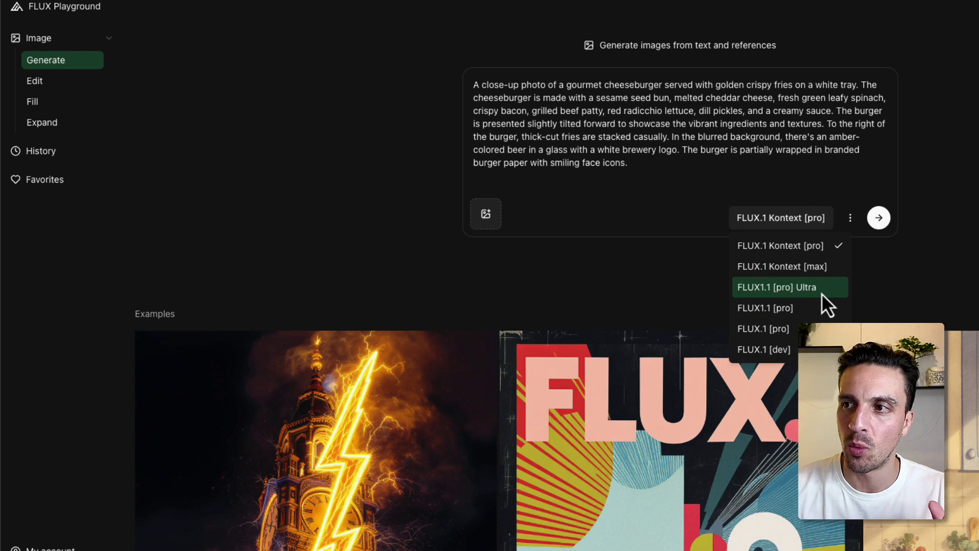
{"action": "left_click", "coordinate": [821, 293]}
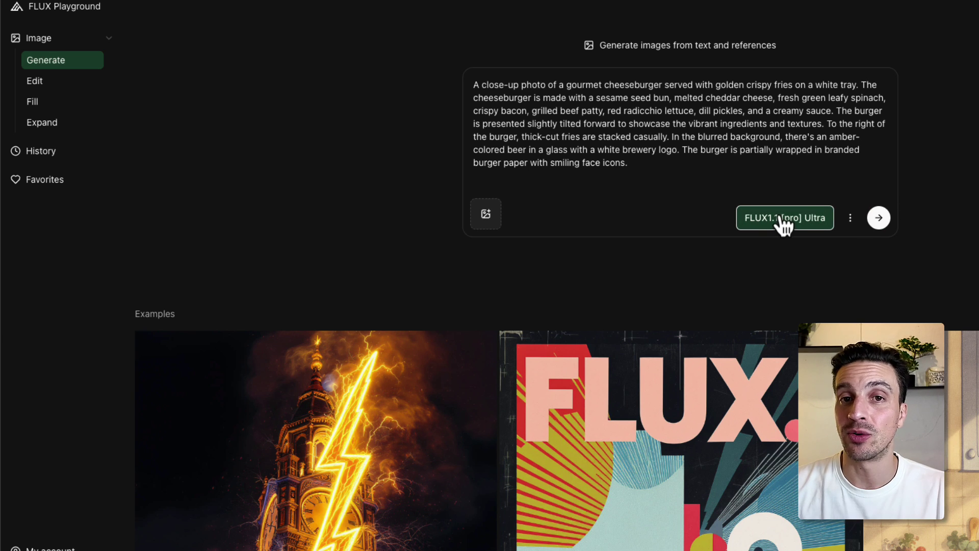
{"action": "left_click", "coordinate": [849, 219]}
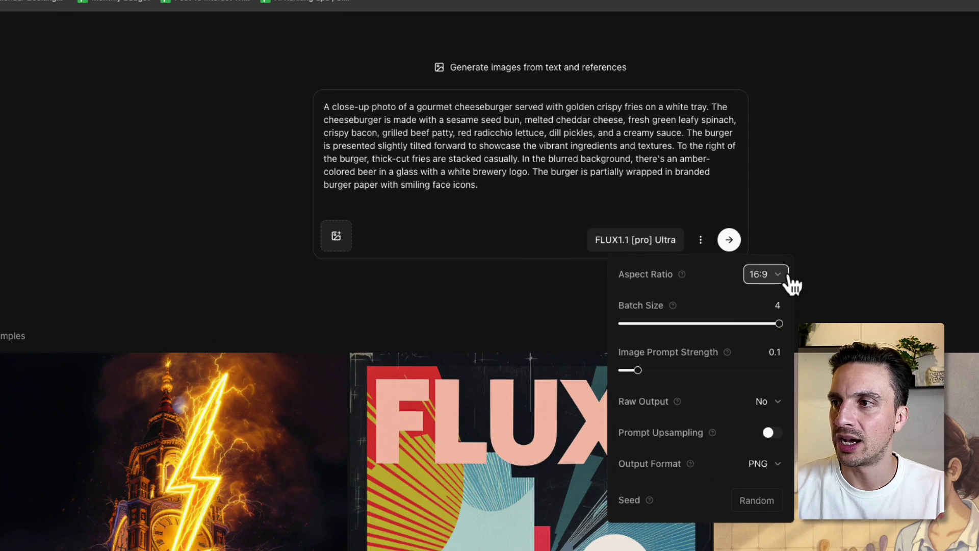
{"action": "left_click", "coordinate": [910, 256]}
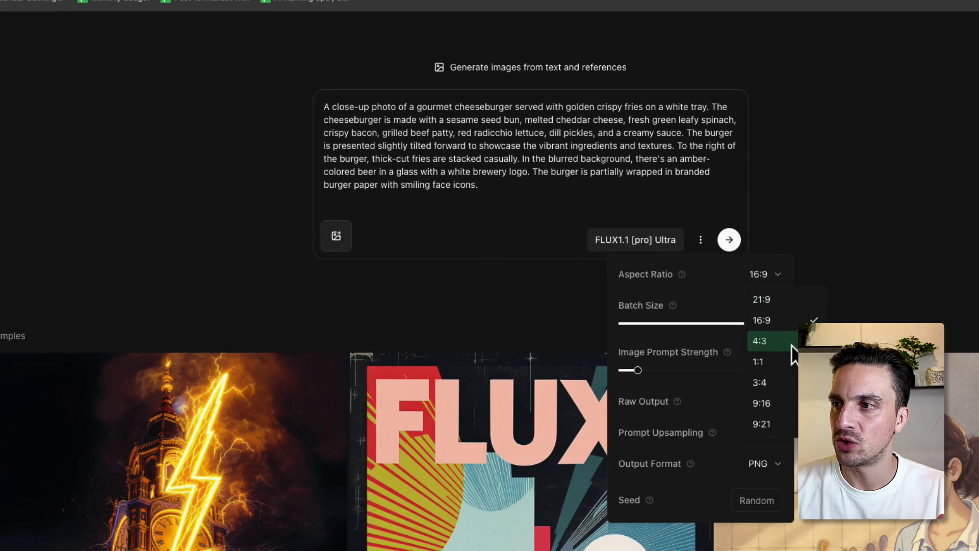
{"action": "left_click", "coordinate": [793, 403]}
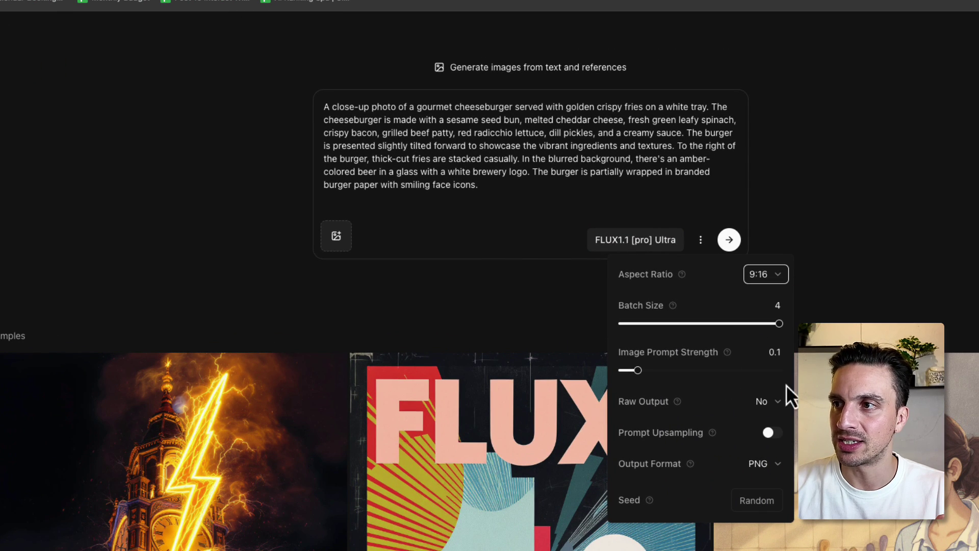
{"action": "left_click", "coordinate": [730, 239]}
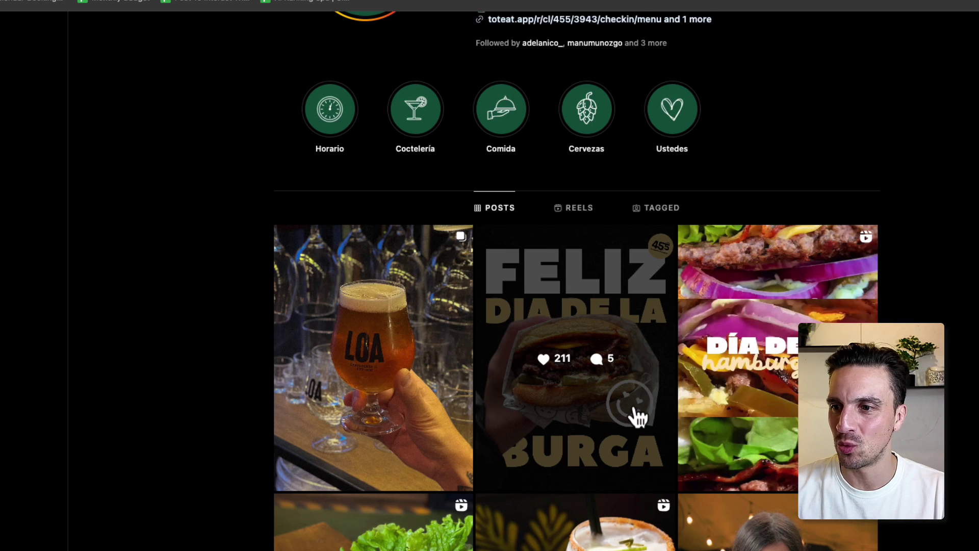
Step: Compare the burger results with the original burger post, then scroll back up
{"action": "scroll", "coordinate": [637, 415], "scroll_direction": "down", "scroll_amount": 5}
{"action": "left_click", "coordinate": [434, 218]}
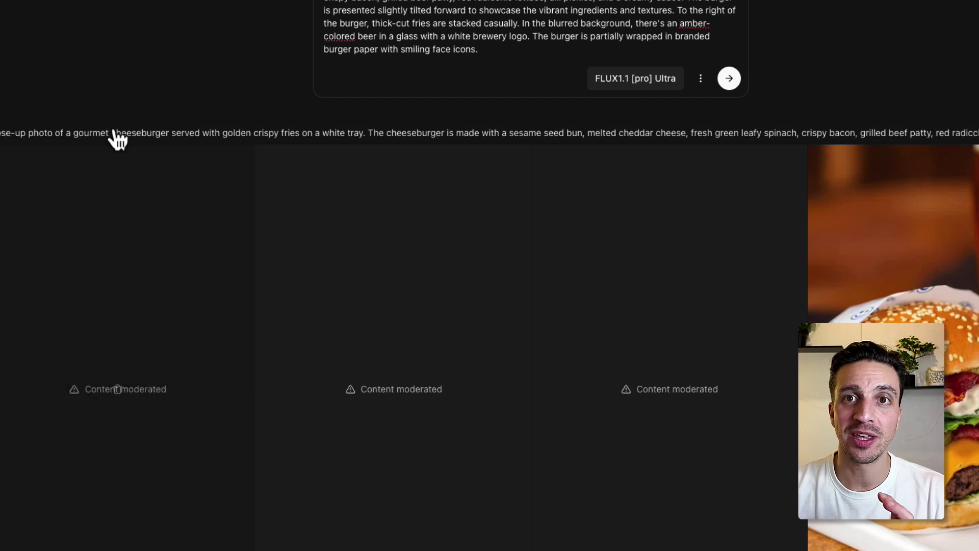
{"action": "scroll", "coordinate": [114, 138], "scroll_direction": "up", "scroll_amount": 1}
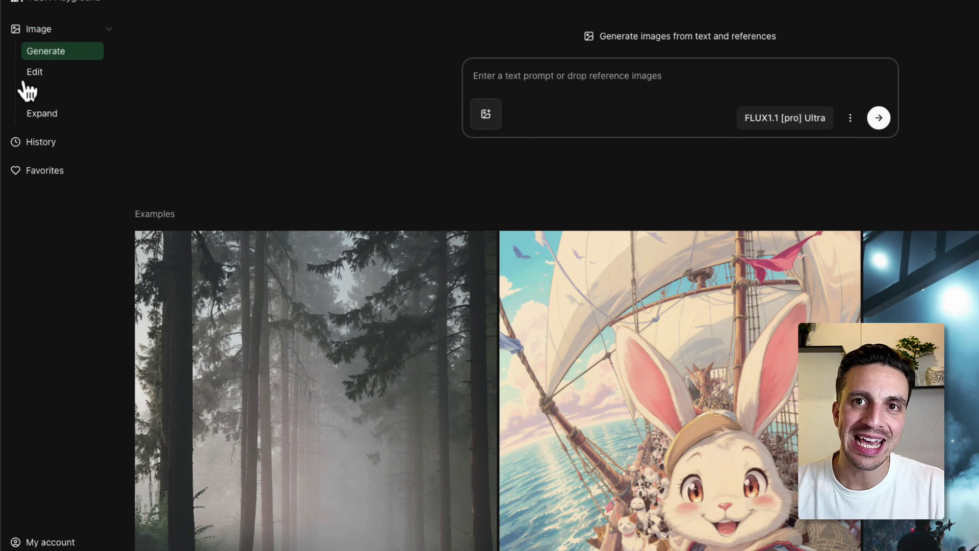
Step: Switch to the Edit page and scroll down to the Image Utilities cards
{"action": "left_click", "coordinate": [25, 77]}
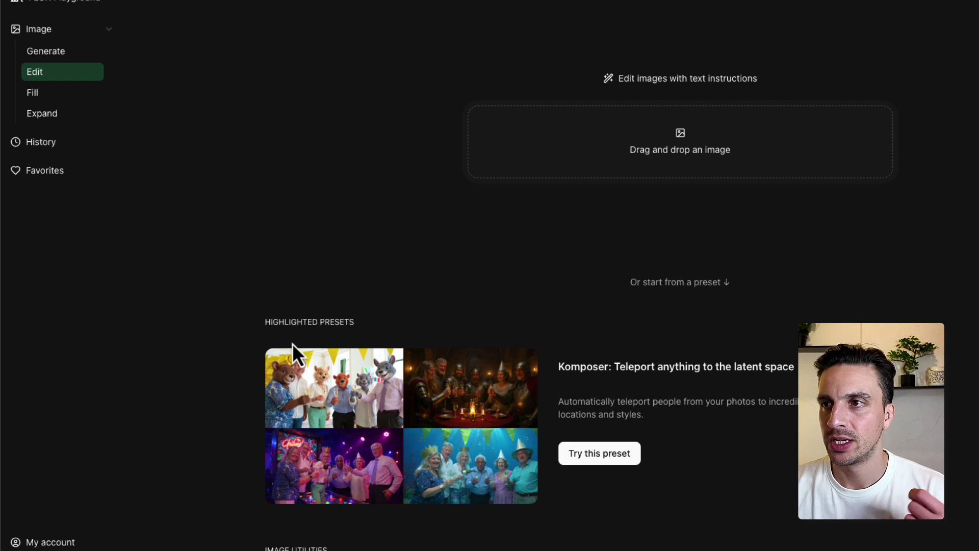
{"action": "scroll", "coordinate": [292, 343], "scroll_direction": "down", "scroll_amount": 3}
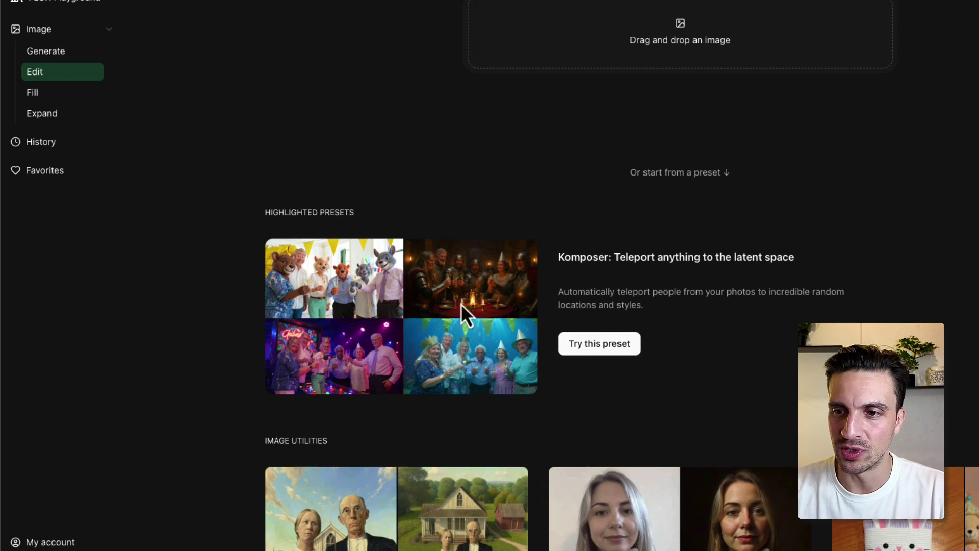
{"action": "scroll", "coordinate": [426, 339], "scroll_direction": "down", "scroll_amount": 3}
{"action": "scroll", "coordinate": [343, 350], "scroll_direction": "down", "scroll_amount": 5}
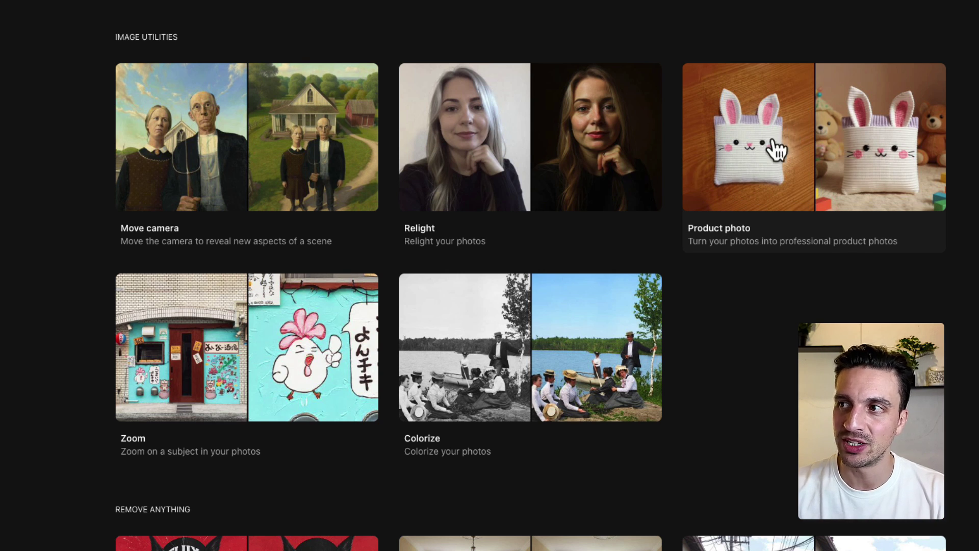
Step: Open the Product photo utility and preview photos in Finder to find the microphone shot
{"action": "left_click", "coordinate": [901, 121]}
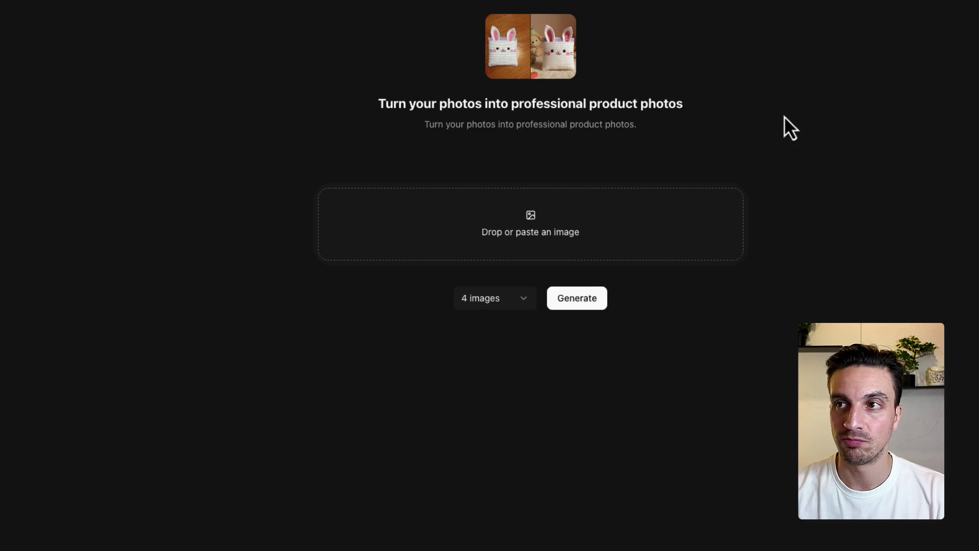
{"action": "key", "text": "super+Tab"}
{"action": "key", "text": "space"}
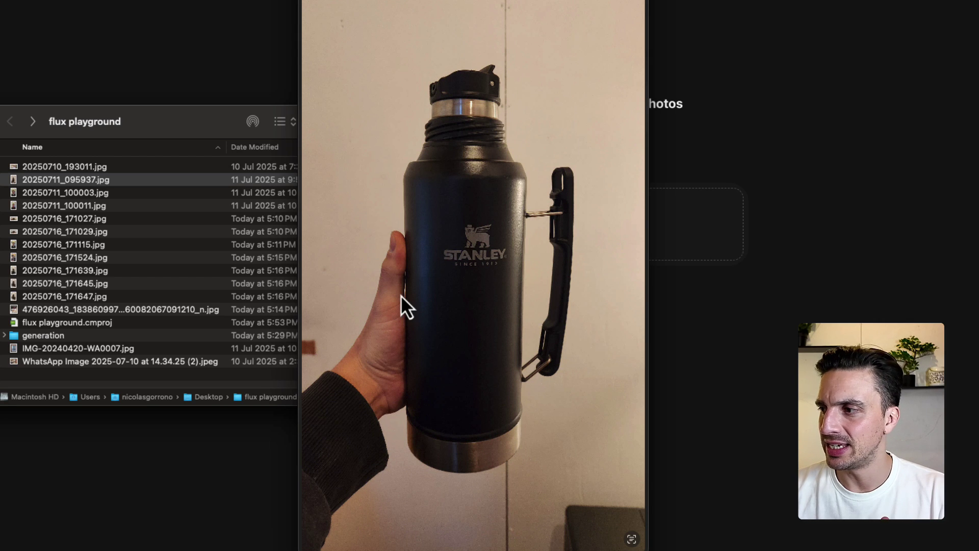
{"action": "key", "text": "space"}
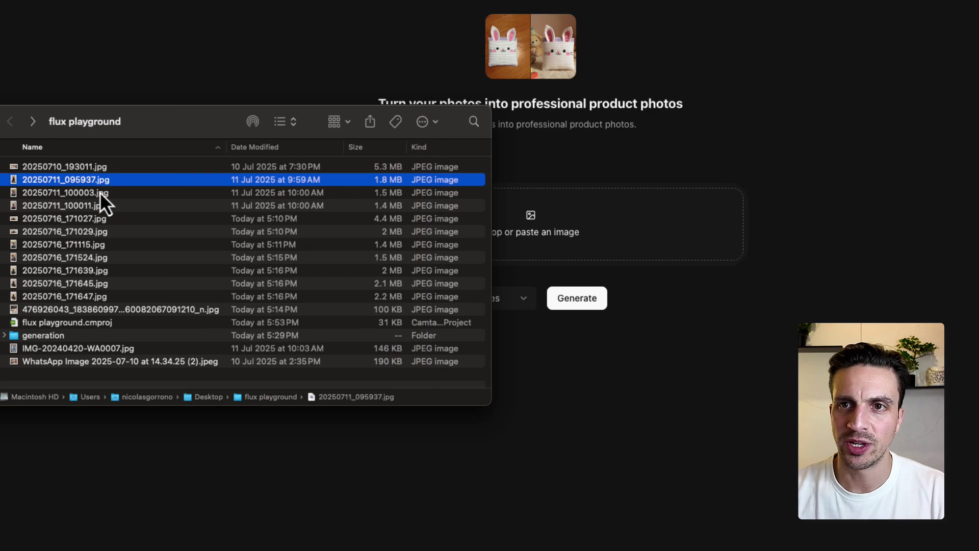
{"action": "key", "text": "Up"}
{"action": "key", "text": "Down"}
{"action": "key", "text": "Down"}
{"action": "key", "text": "Down"}
{"action": "key", "text": "Down"}
{"action": "key", "text": "Down"}
{"action": "key", "text": "space"}
{"action": "key", "text": "Down"}
{"action": "key", "text": "Down"}
{"action": "key", "text": "Down"}
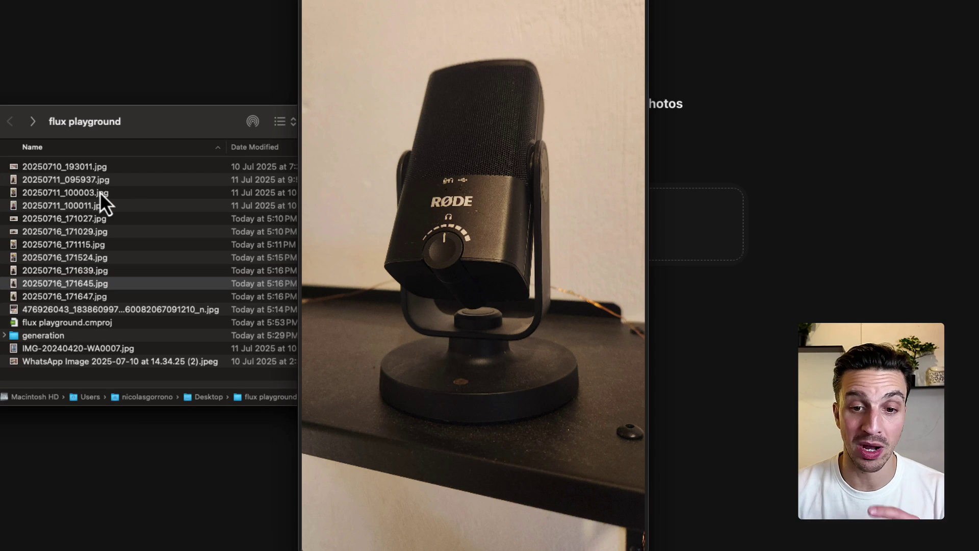
Step: Load the microphone photo 20250716_171645.jpg and generate four product shots
{"action": "key", "text": "space"}
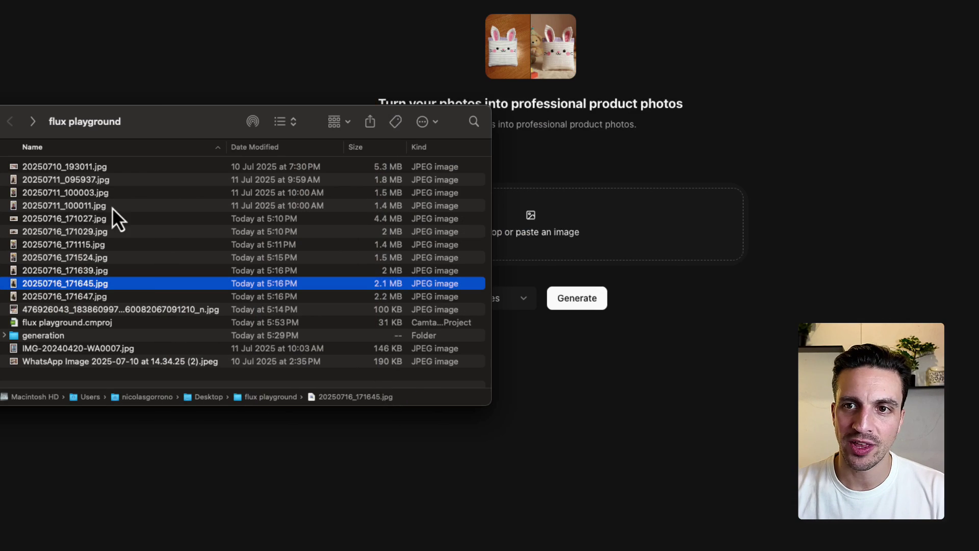
{"action": "left_click_drag", "start_coordinate": [144, 283], "coordinate": [683, 243]}
{"action": "left_click", "coordinate": [682, 238]}
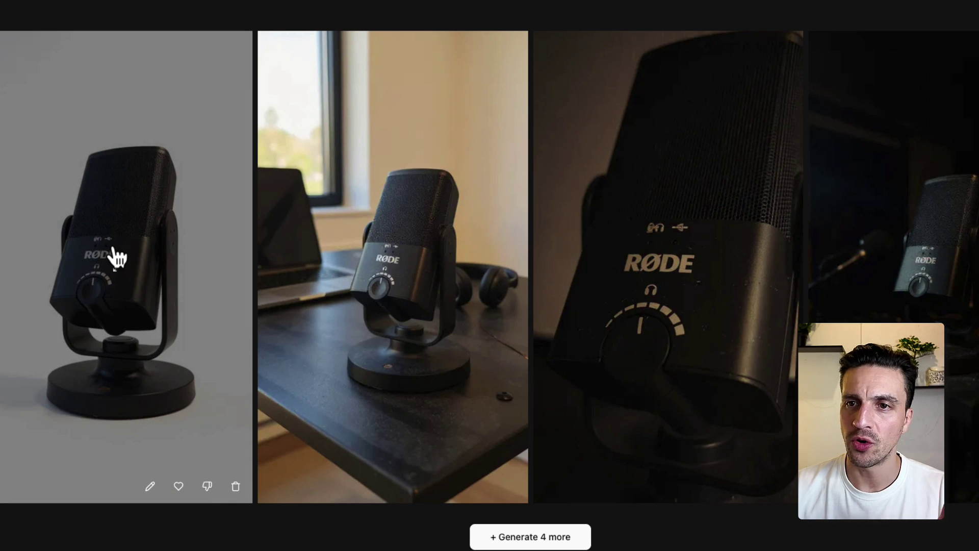
{"action": "left_click", "coordinate": [112, 247]}
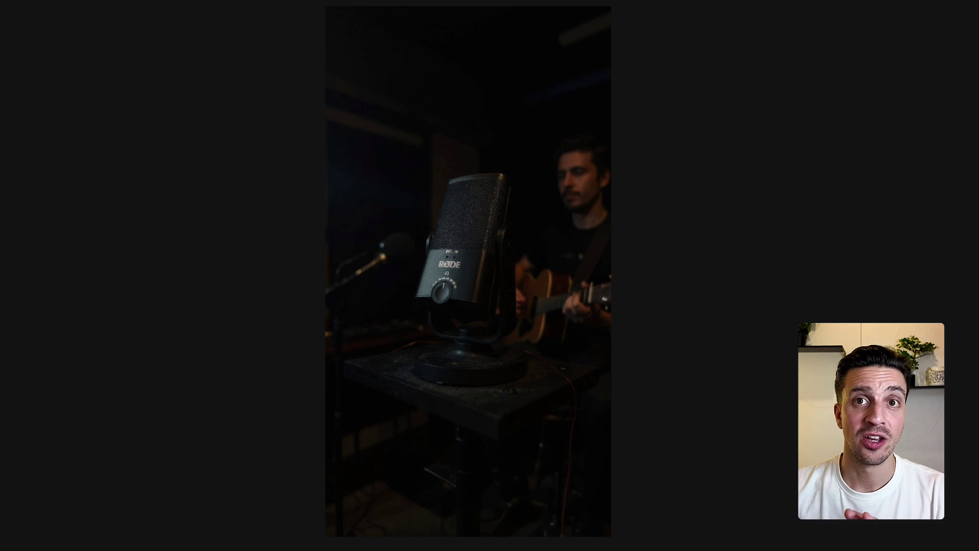
Step: Load the Stanley bottle photo 20250711_095937.jpg and generate white-background product shots
{"action": "left_click", "coordinate": [69, 129]}
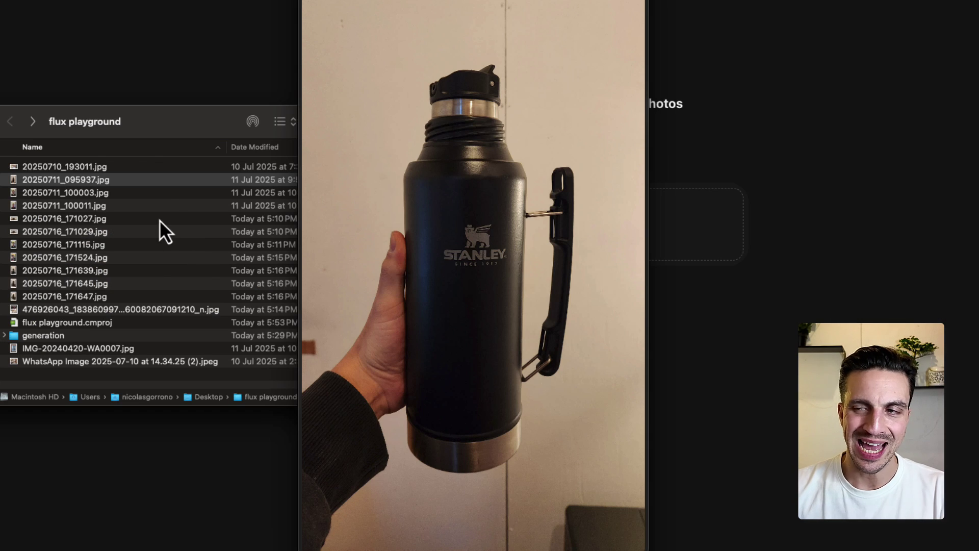
{"action": "key", "text": "space"}
{"action": "left_click_drag", "start_coordinate": [163, 180], "coordinate": [721, 238]}
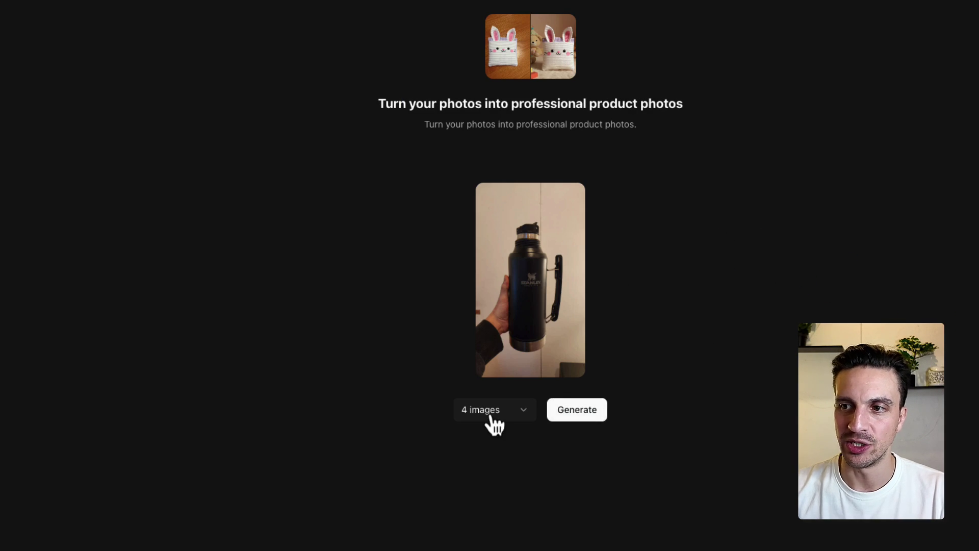
{"action": "left_click", "coordinate": [590, 417]}
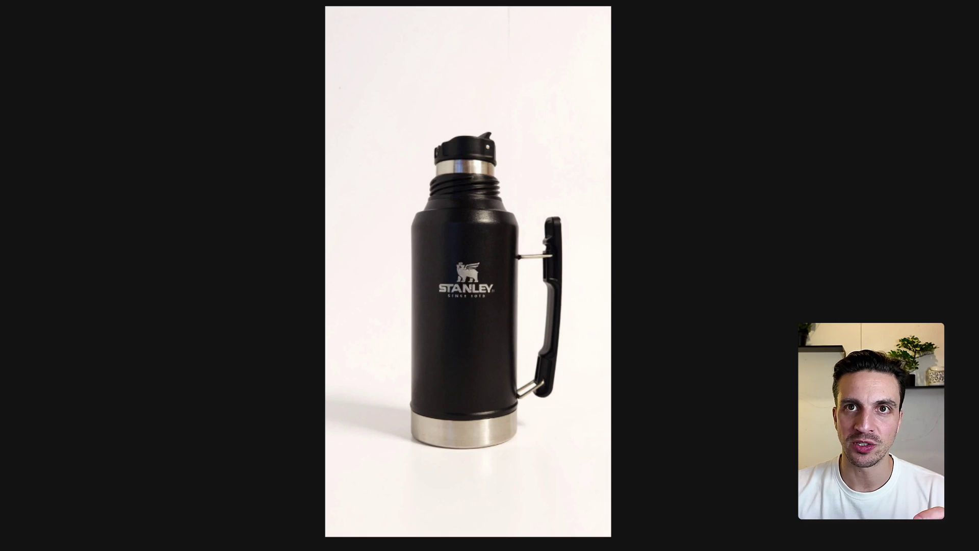
Step: Close the enlarged bottle result image view
{"action": "key", "text": "Escape"}
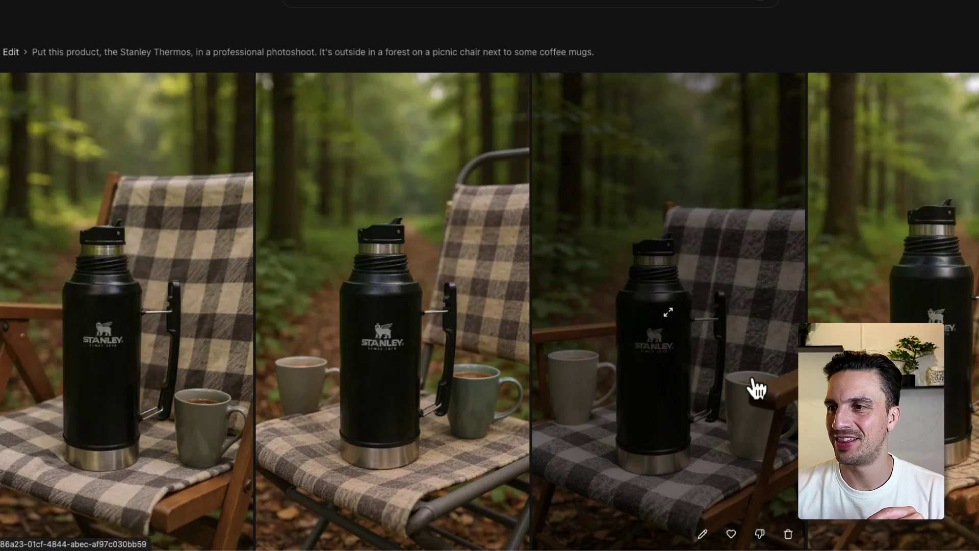
Step: View the third forest thermos result, then close the poster preview and Finder
{"action": "left_click", "coordinate": [751, 380]}
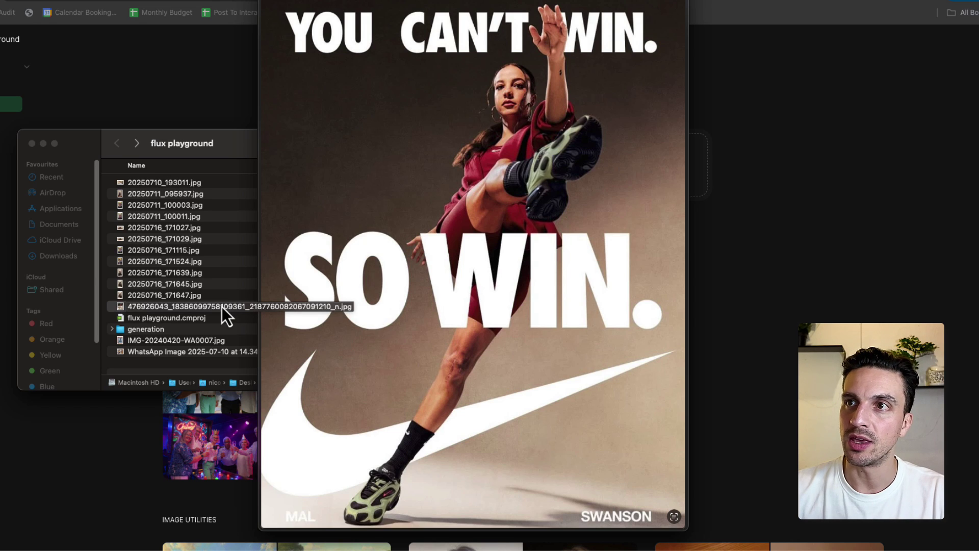
{"action": "key", "text": "space"}
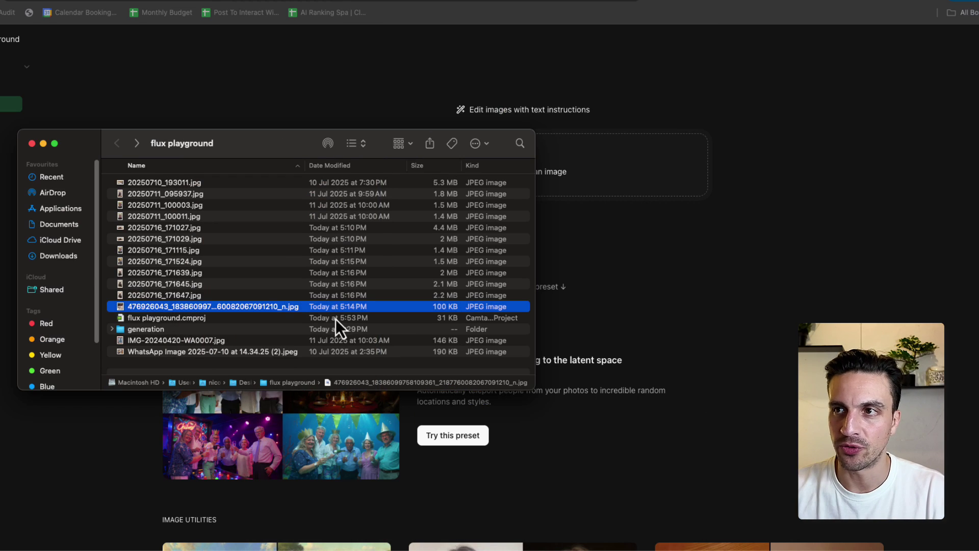
{"action": "key", "text": "super+w"}
Step: Upload the Nike 'SO WIN' poster to the Remove text preset and generate four versions
{"action": "scroll", "coordinate": [620, 388], "scroll_direction": "down", "scroll_amount": 12}
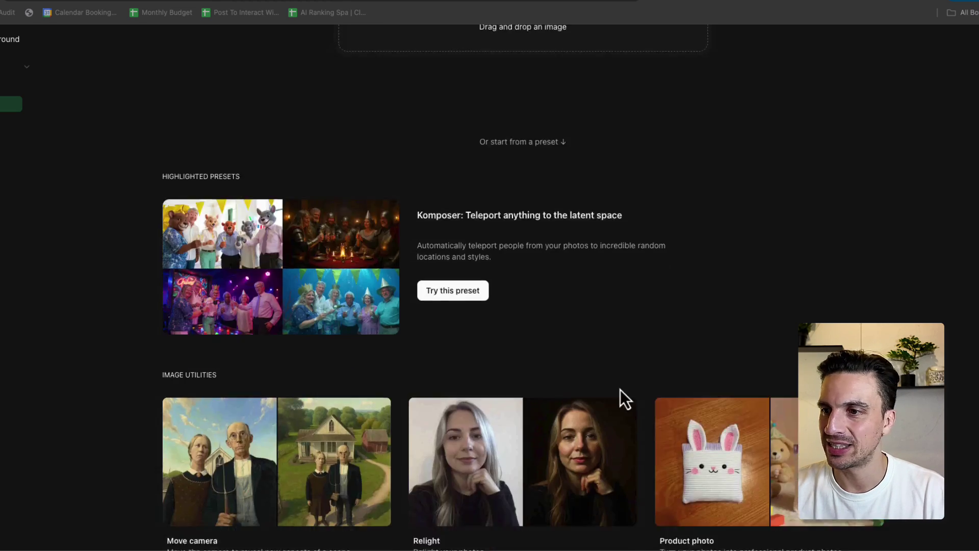
{"action": "scroll", "coordinate": [536, 475], "scroll_direction": "up", "scroll_amount": 2}
{"action": "scroll", "coordinate": [537, 476], "scroll_direction": "down", "scroll_amount": 3}
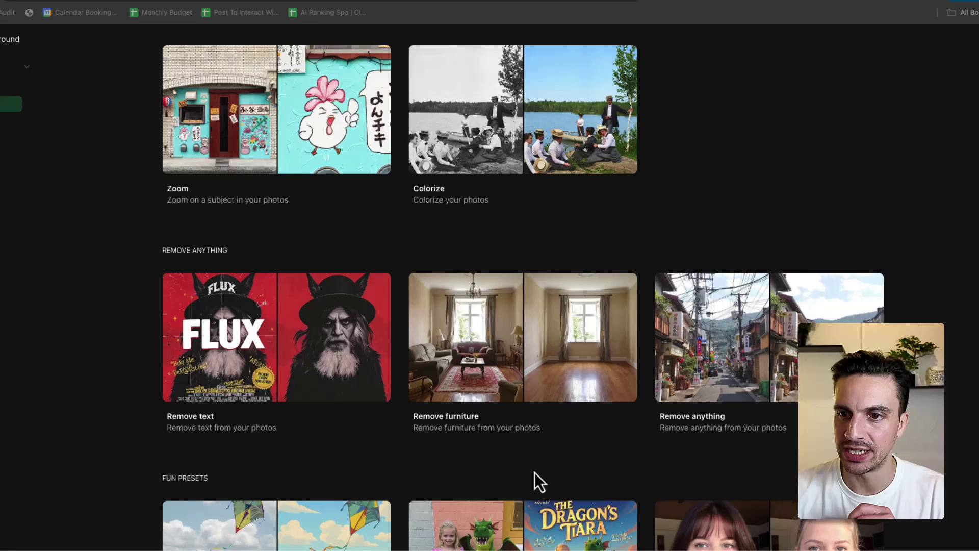
{"action": "left_click", "coordinate": [278, 339]}
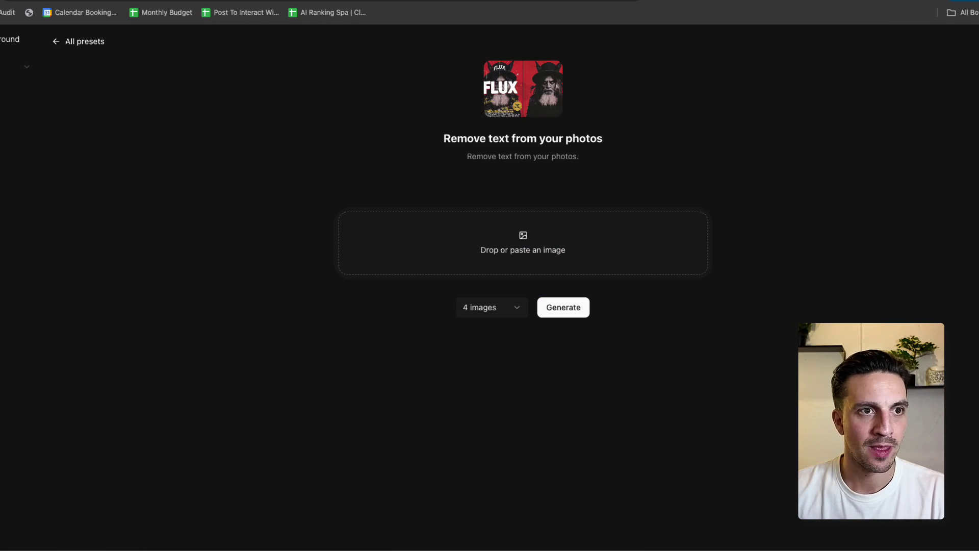
{"action": "left_click_drag", "start_coordinate": [390, 280], "coordinate": [390, 252]}
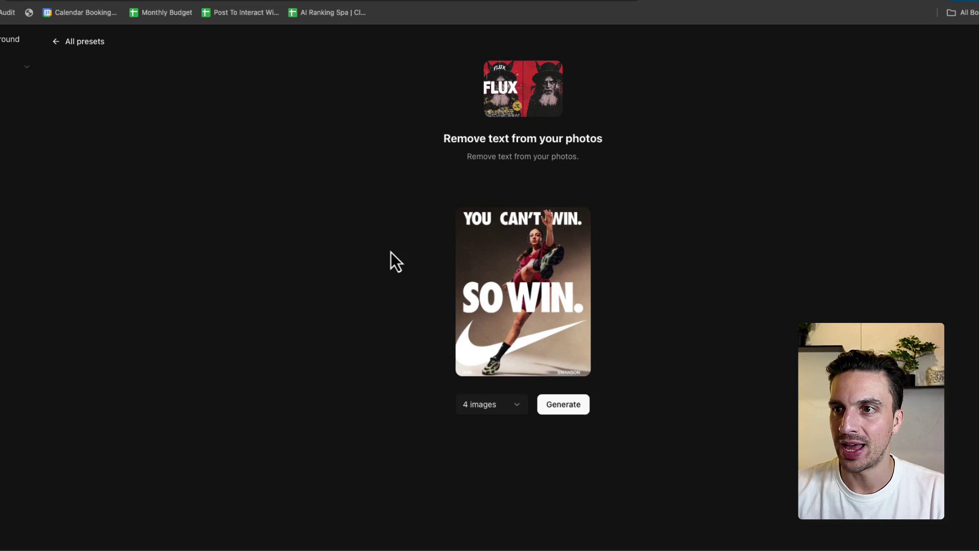
{"action": "left_click", "coordinate": [575, 406]}
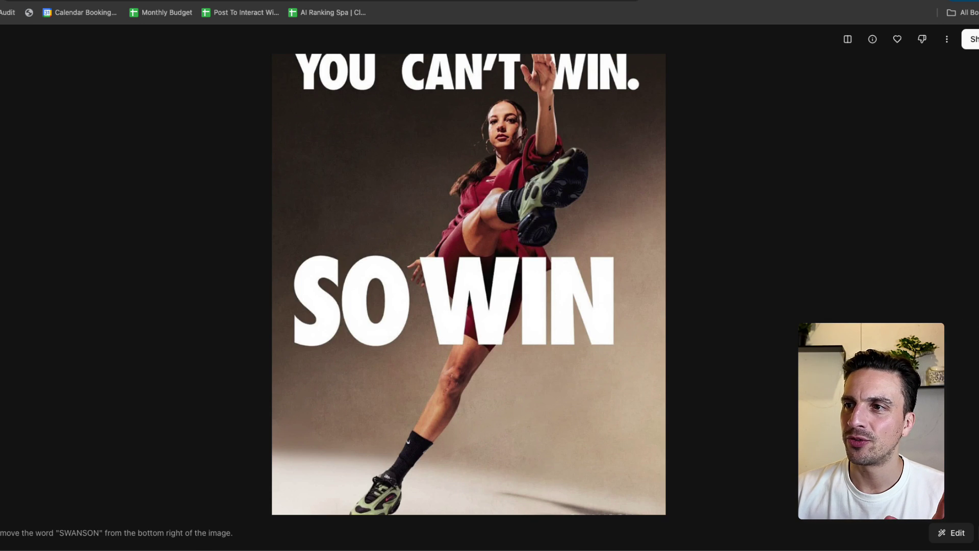
Step: Step through the results to the text-free poster, then preview the bathroom photo
{"action": "key", "text": "Right"}
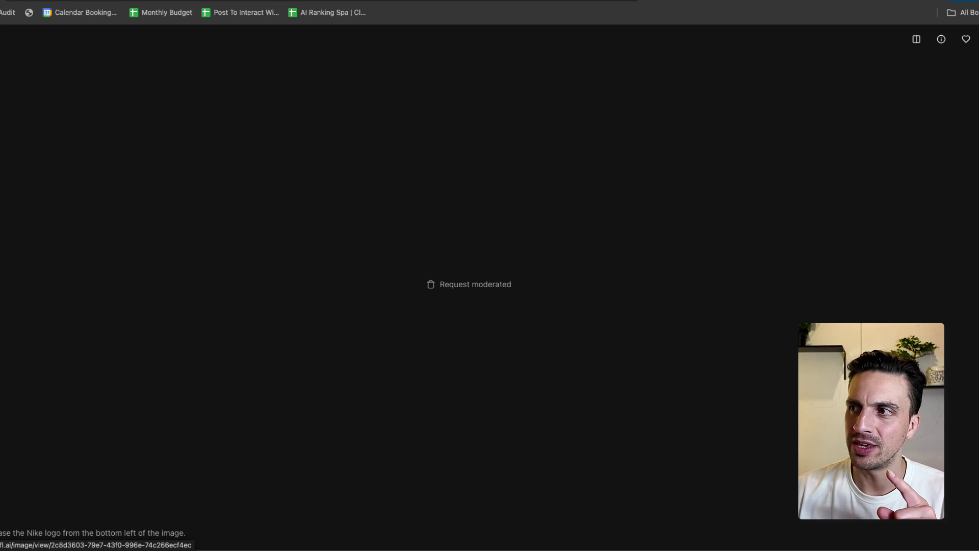
{"action": "key", "text": "Right"}
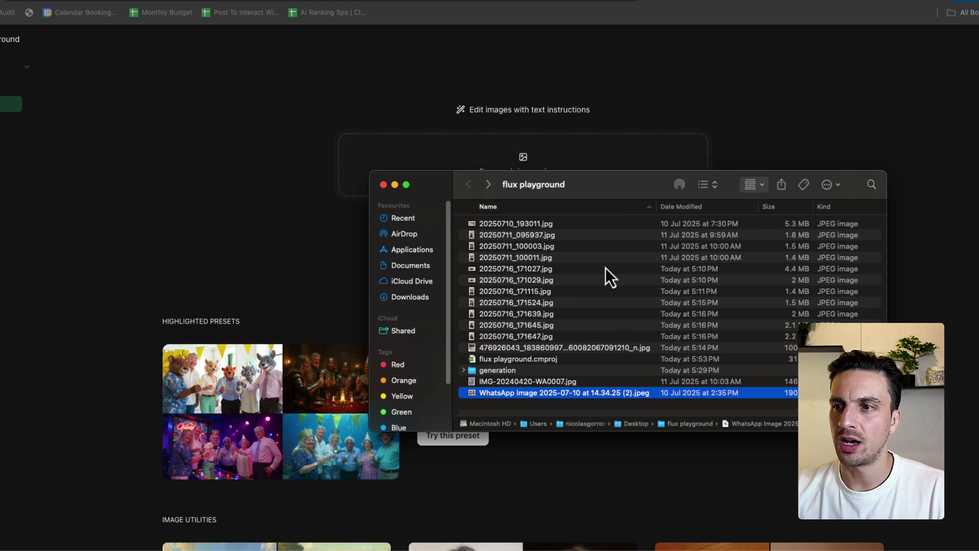
{"action": "key", "text": "space"}
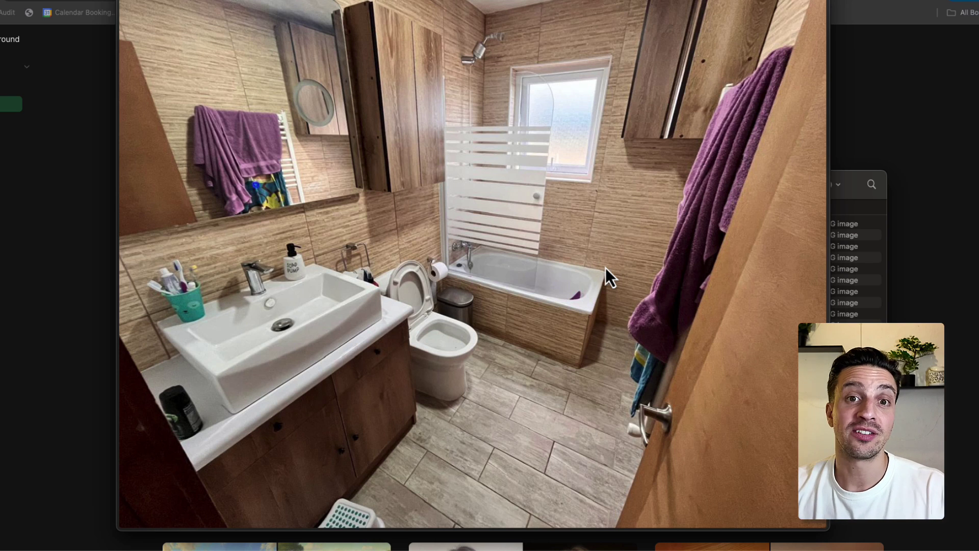
Step: Upload the bathroom photo, dictate the towel-removal, closed-lid cleaning prompt, and view the second result
{"action": "key", "text": "space"}
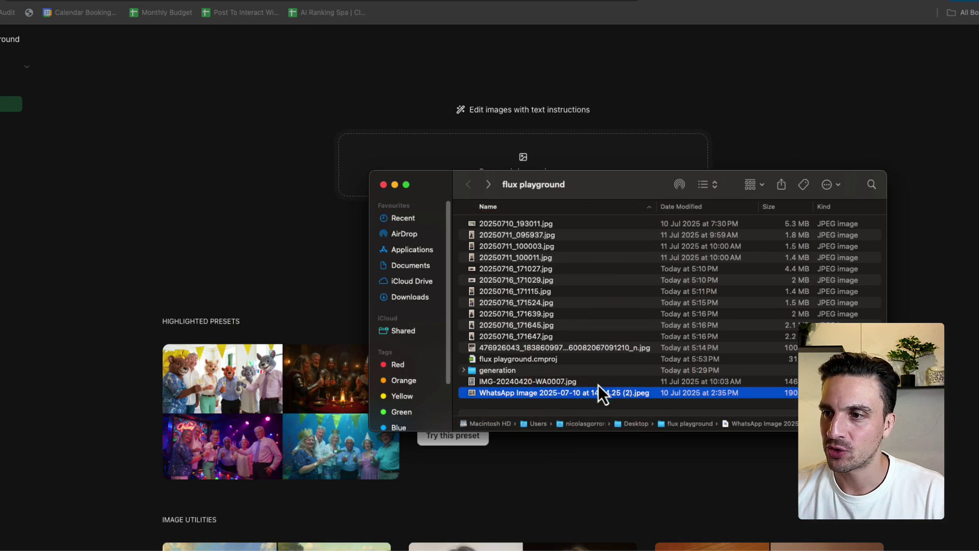
{"action": "left_click_drag", "start_coordinate": [598, 393], "coordinate": [558, 149]}
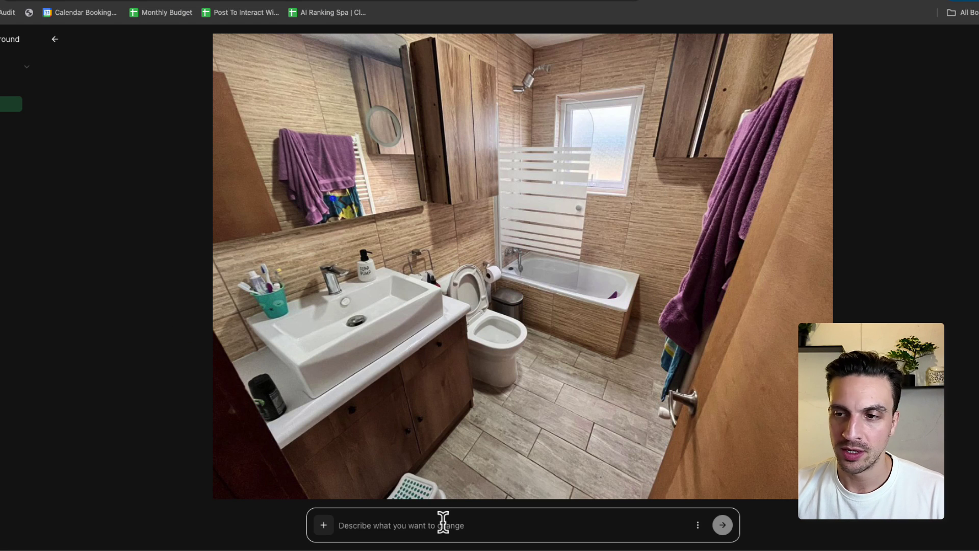
{"action": "key", "text": "alt+space"}
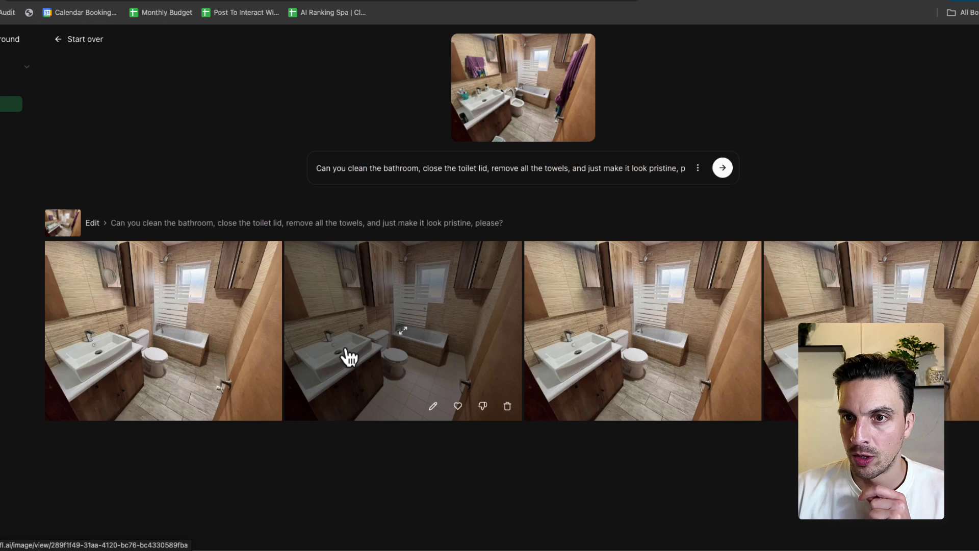
{"action": "left_click", "coordinate": [346, 355]}
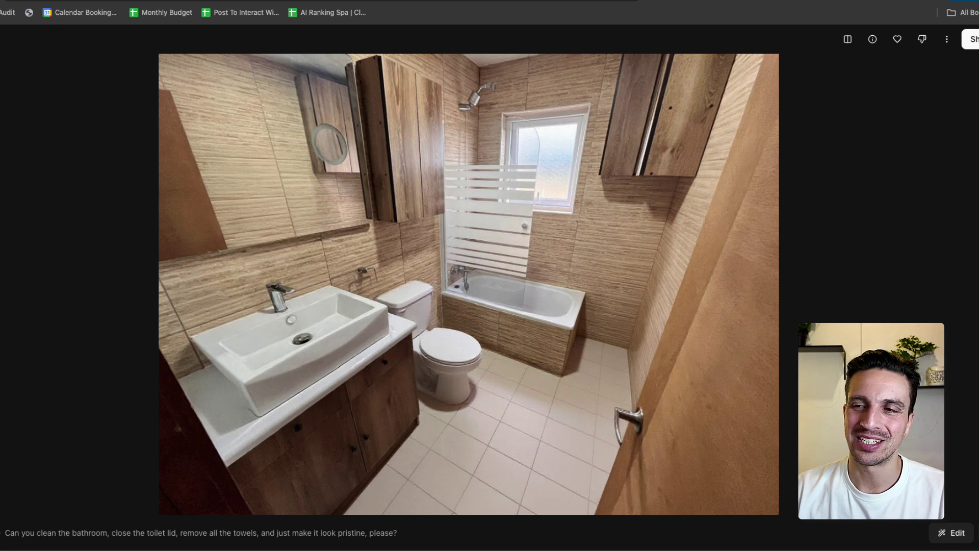
Step: Leave the single-image viewer and open the first cleaned bathroom result to compare
{"action": "key", "text": "Escape"}
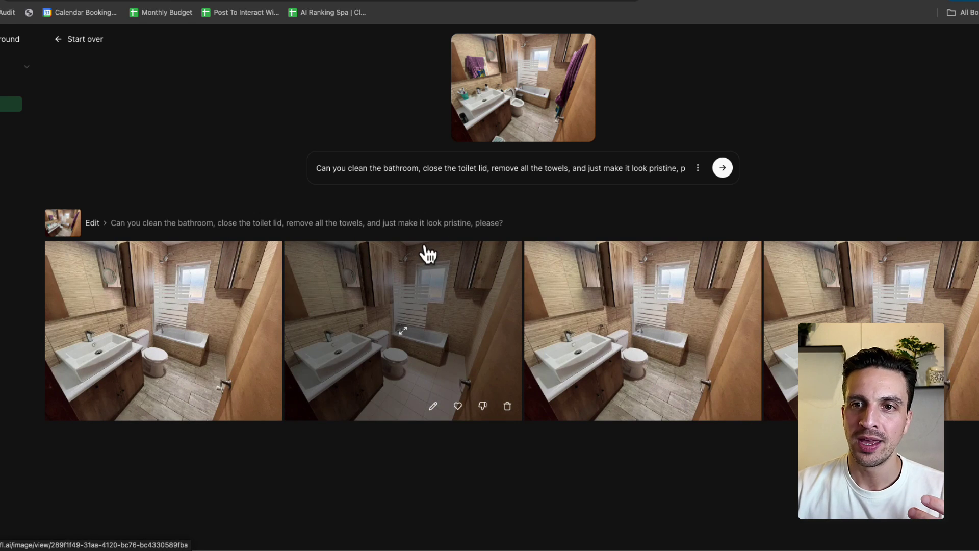
{"action": "left_click", "coordinate": [209, 324]}
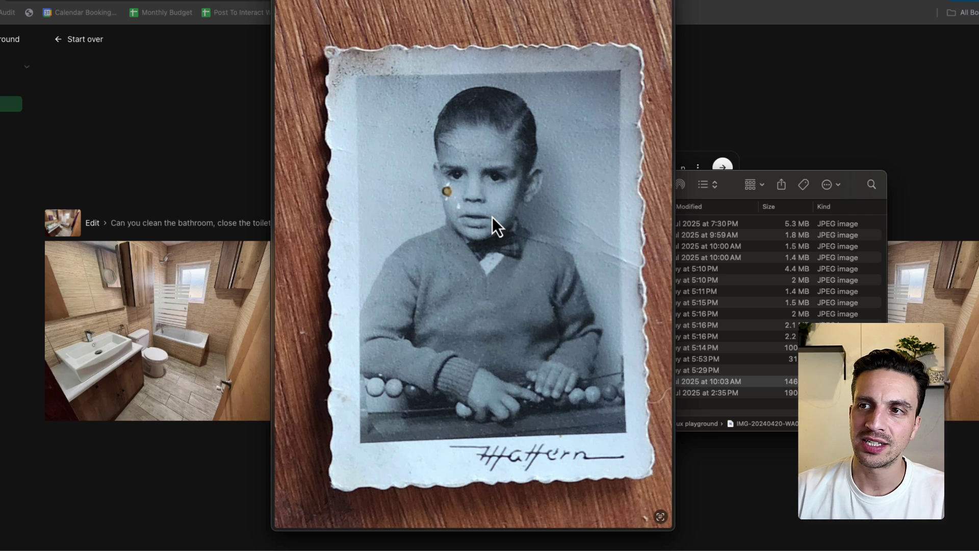
Step: Close the old photo preview and start over with a new image in FLUX Playground
{"action": "key", "text": "space"}
{"action": "left_click", "coordinate": [2, 111]}
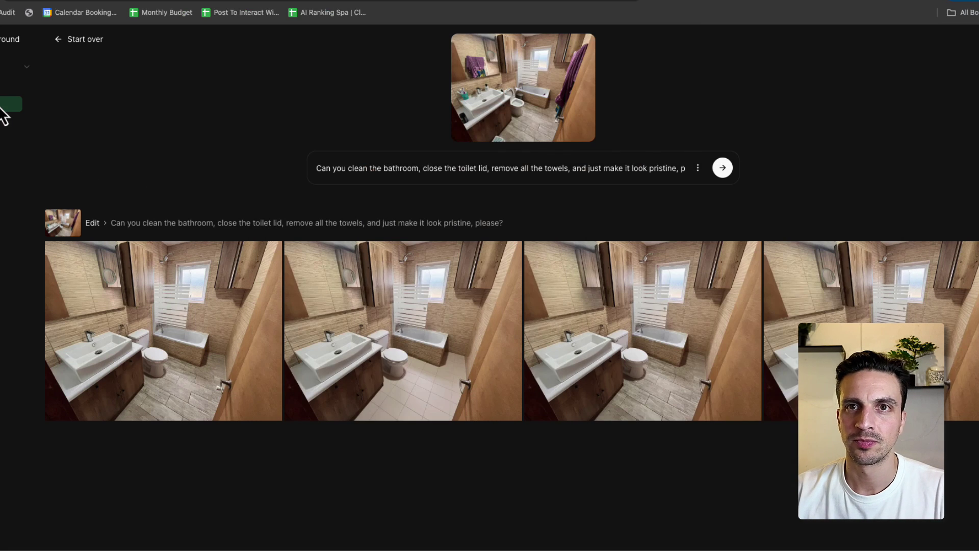
{"action": "left_click", "coordinate": [91, 40]}
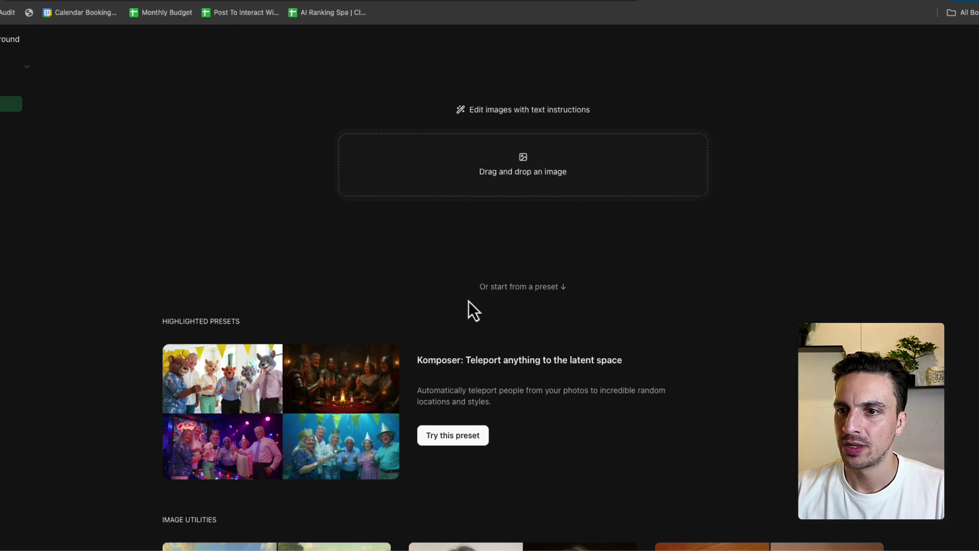
Step: Choose the Colorize preset and load the old black-and-white boy photo
{"action": "scroll", "coordinate": [475, 300], "scroll_direction": "down", "scroll_amount": 12}
{"action": "scroll", "coordinate": [541, 316], "scroll_direction": "up", "scroll_amount": 2}
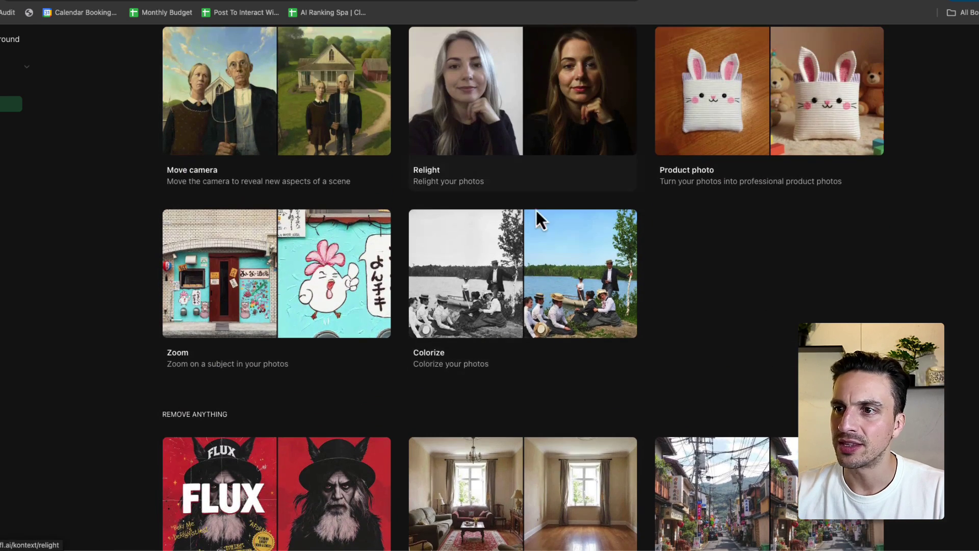
{"action": "left_click", "coordinate": [528, 326]}
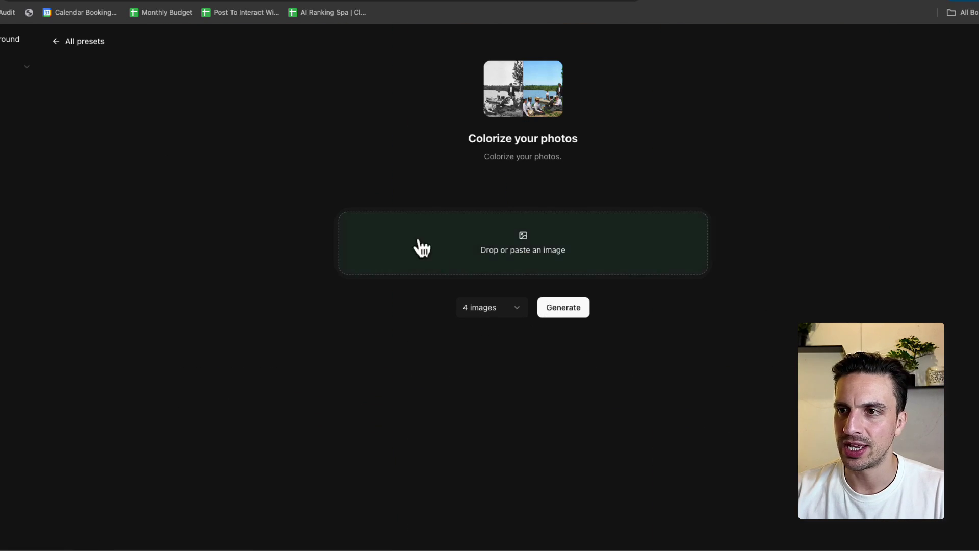
{"action": "mouse_move", "coordinate": [451, 546]}
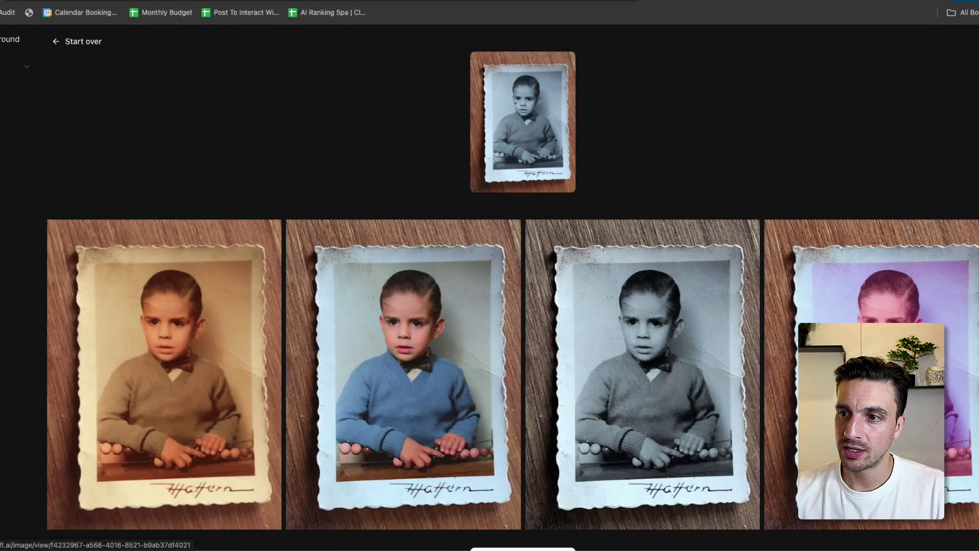
{"action": "scroll", "coordinate": [969, 332], "scroll_direction": "down", "scroll_amount": 2}
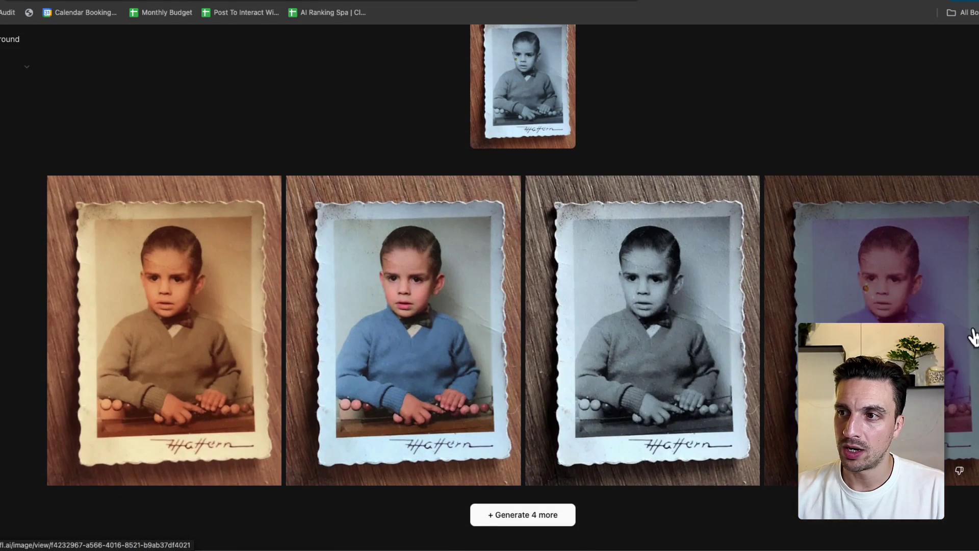
Step: Open the blue-sweater version, then view and close the third red-lollipop edit
{"action": "left_click", "coordinate": [406, 323]}
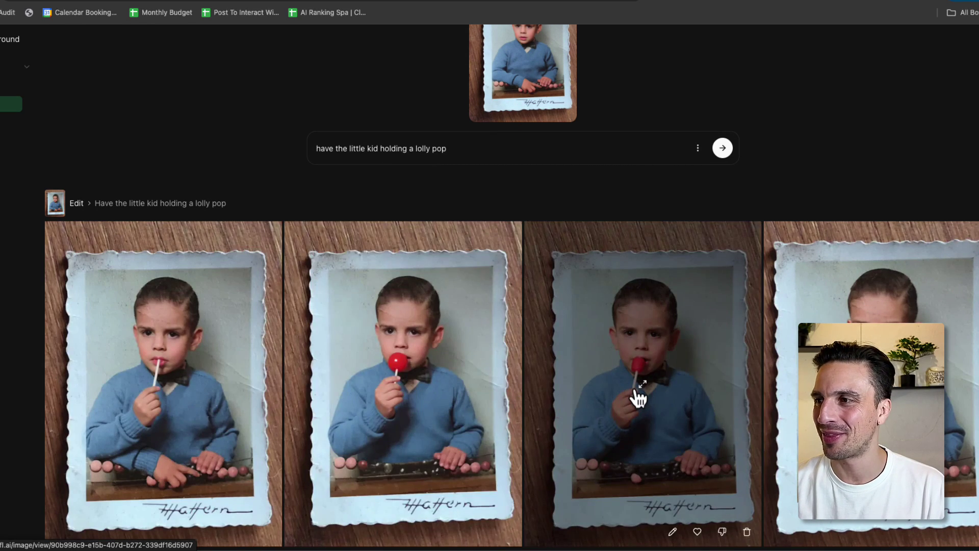
{"action": "left_click", "coordinate": [646, 401]}
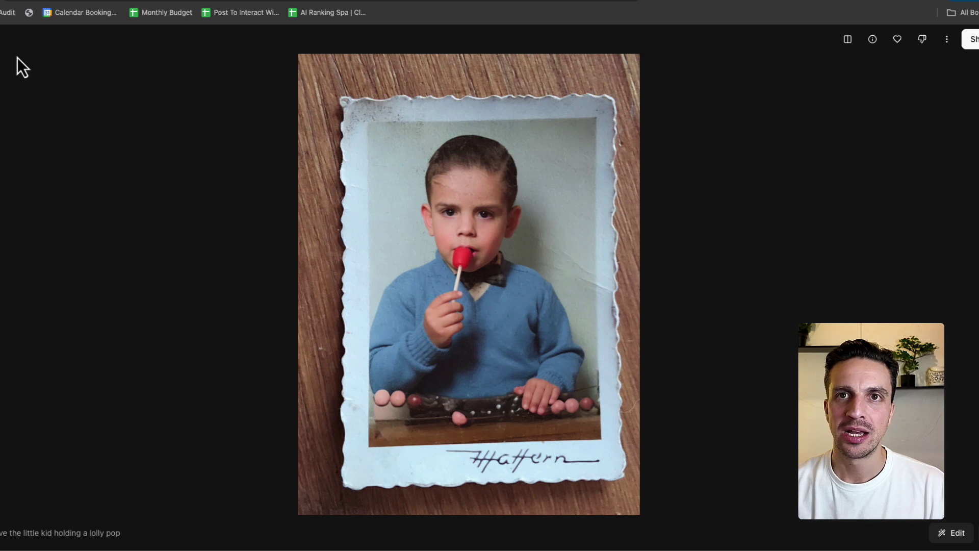
{"action": "key", "text": "Escape"}
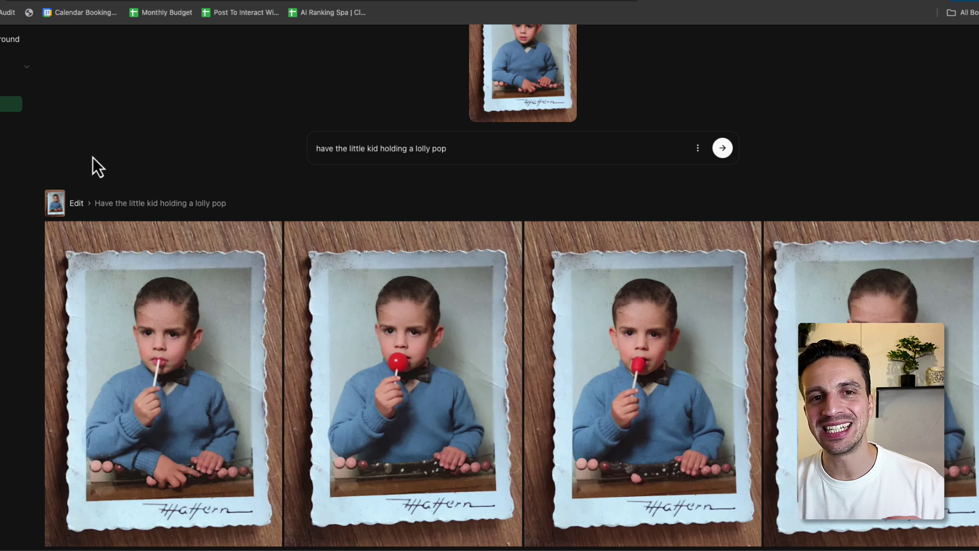
{"action": "scroll", "coordinate": [195, 306], "scroll_direction": "up", "scroll_amount": 1}
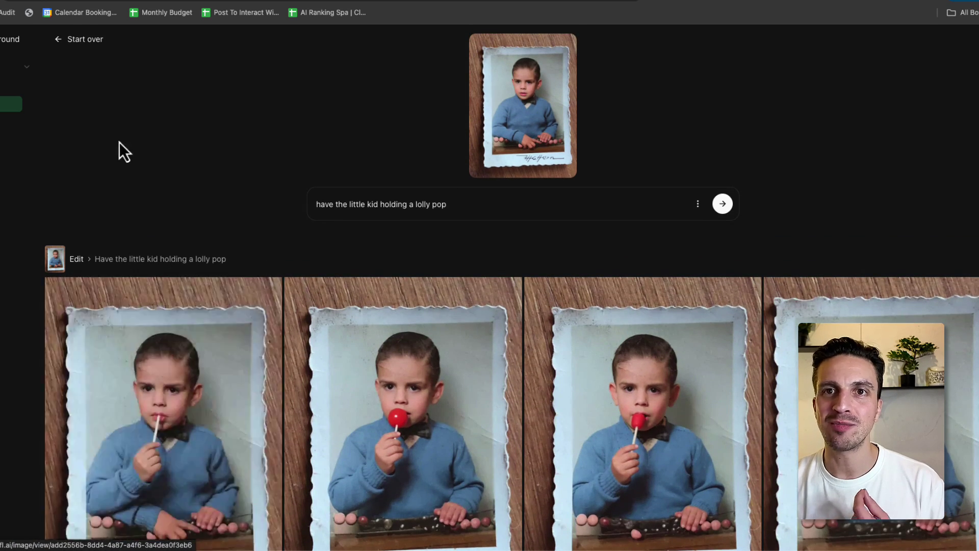
Step: Go to the image generation page and open the holographic FLUX.1 card pack example
{"action": "left_click", "coordinate": [8, 97]}
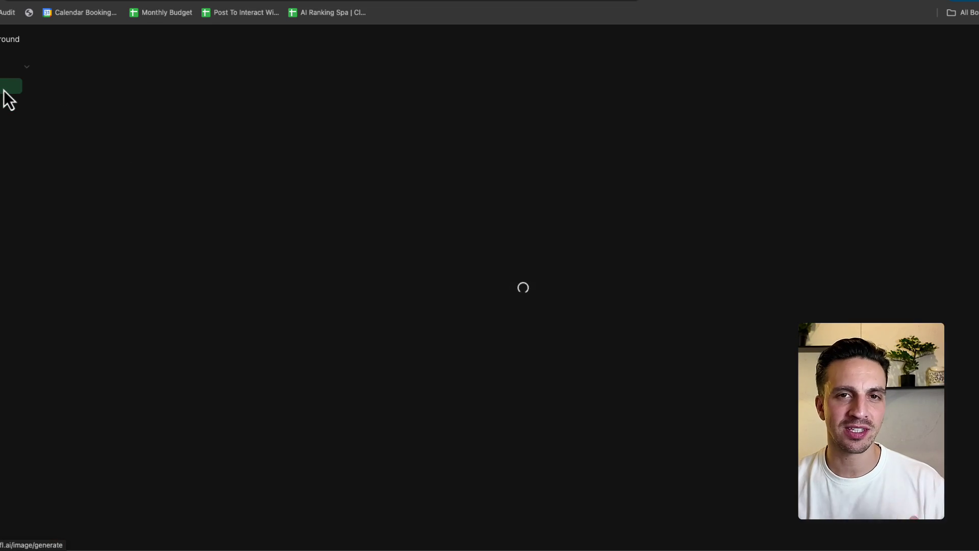
{"action": "scroll", "coordinate": [393, 212], "scroll_direction": "down", "scroll_amount": 10}
{"action": "left_click", "coordinate": [243, 421]}
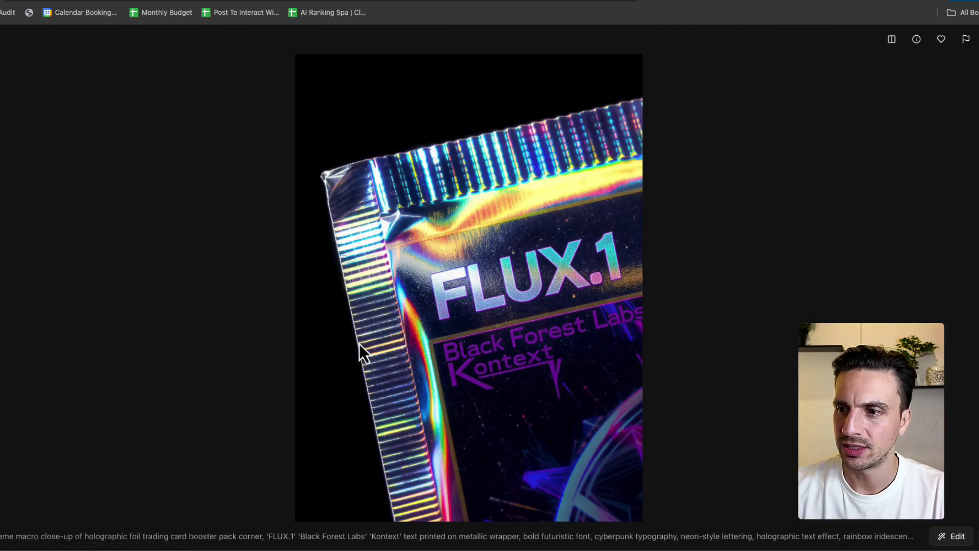
Step: Edit the card pack with a prompt changing FLUX.1 to RANKING, and view the second result
{"action": "left_click", "coordinate": [943, 536]}
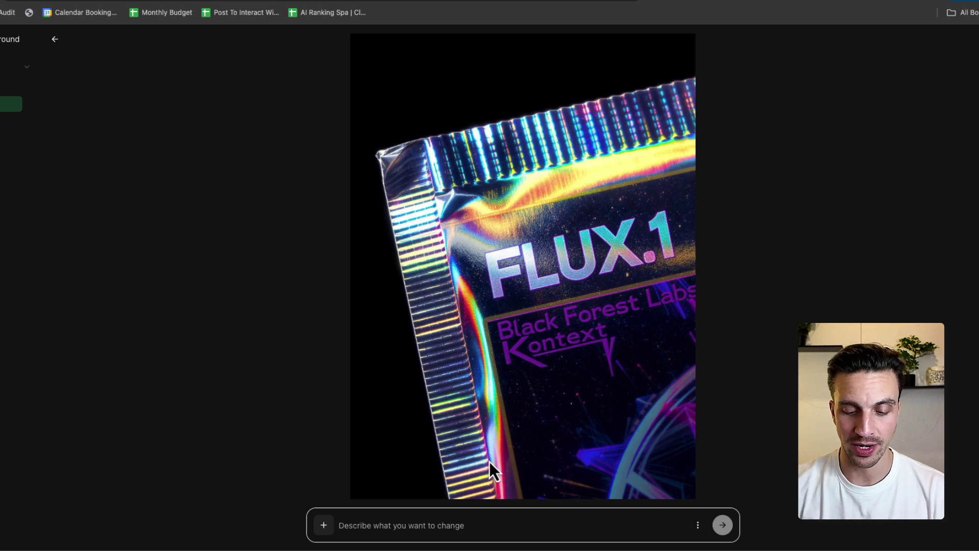
{"action": "type", "text": "cha"}
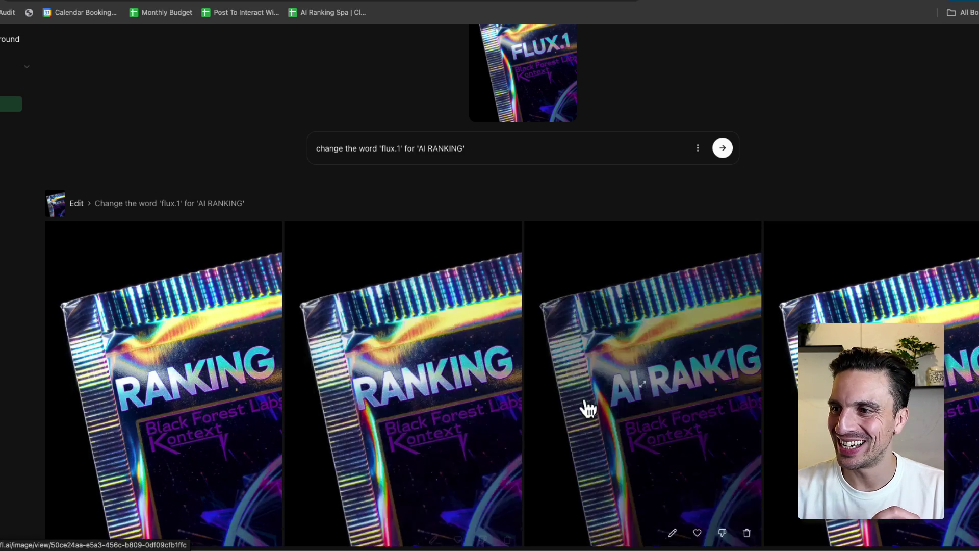
{"action": "left_click", "coordinate": [457, 387]}
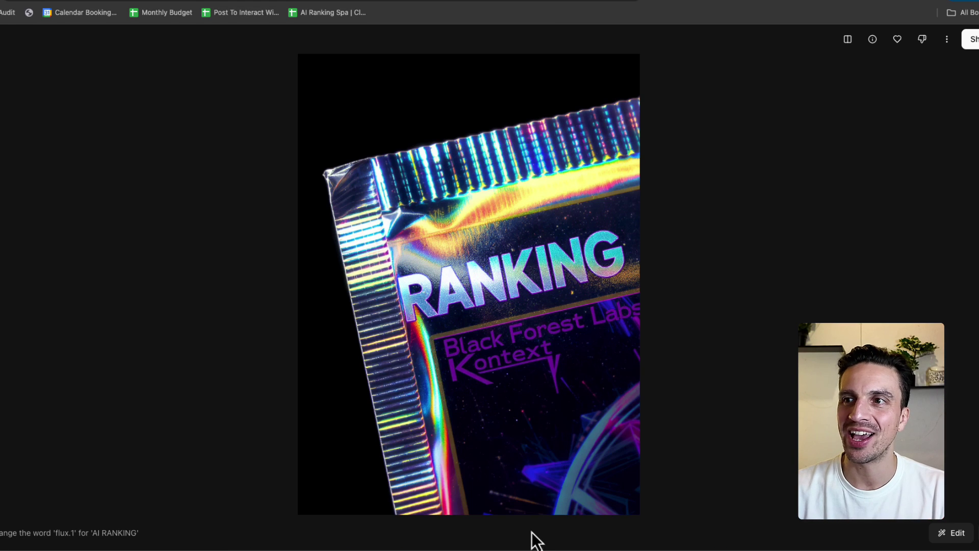